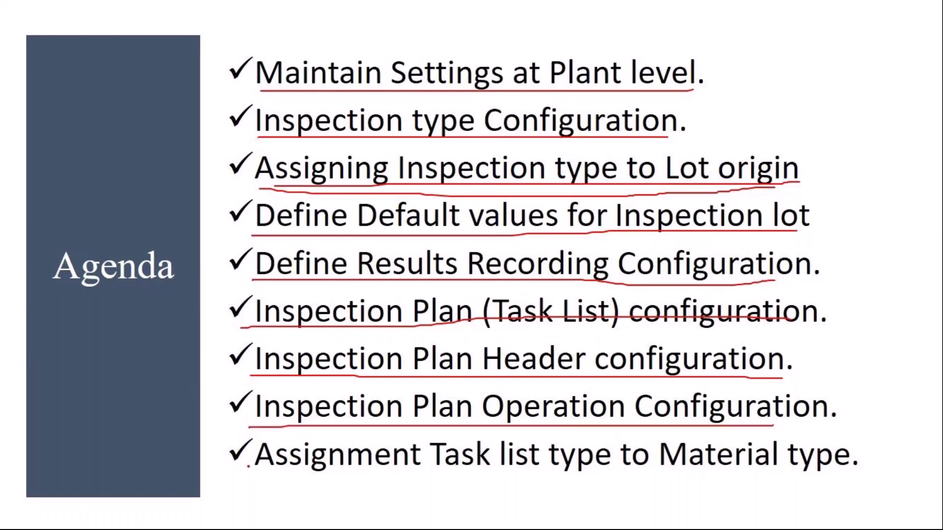
Draw a red underline beneath the last agenda item, 'Assignment Task list type to Material type'.
{"action": "left_click_drag", "start_coordinate": [248, 466], "coordinate": [841, 471]}
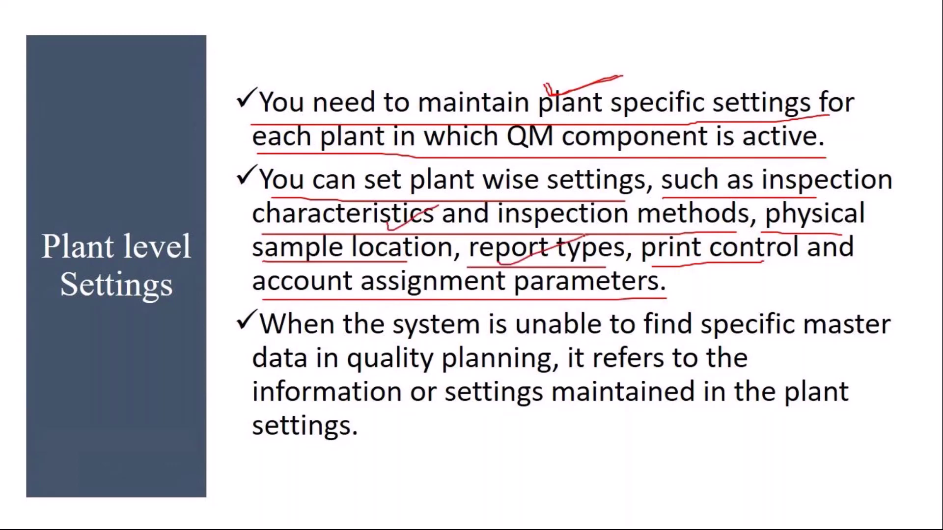
Mark the key phrases on the Plant level Settings slide with the red pen.
{"action": "left_click_drag", "start_coordinate": [550, 289], "coordinate": [616, 264]}
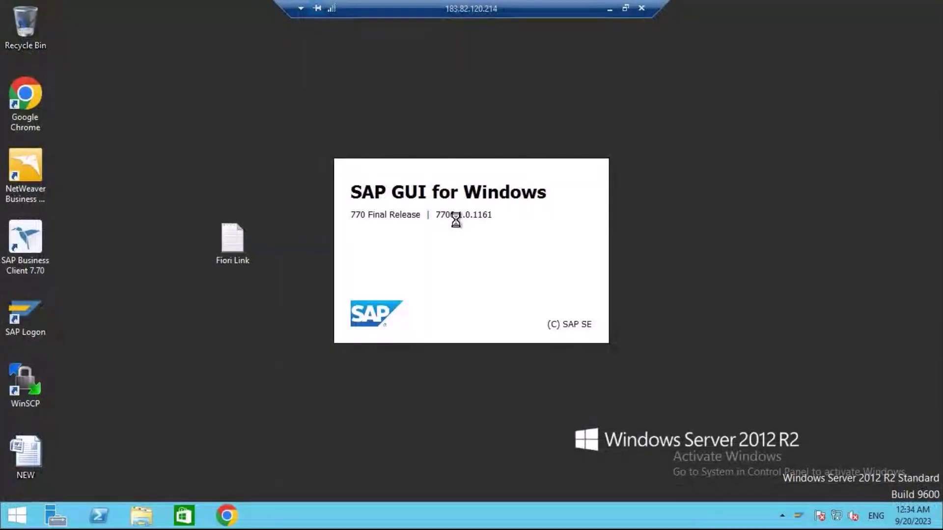
Log on to the S/4HANA system with the saved user name and the account password.
{"action": "double_click", "coordinate": [388, 132]}
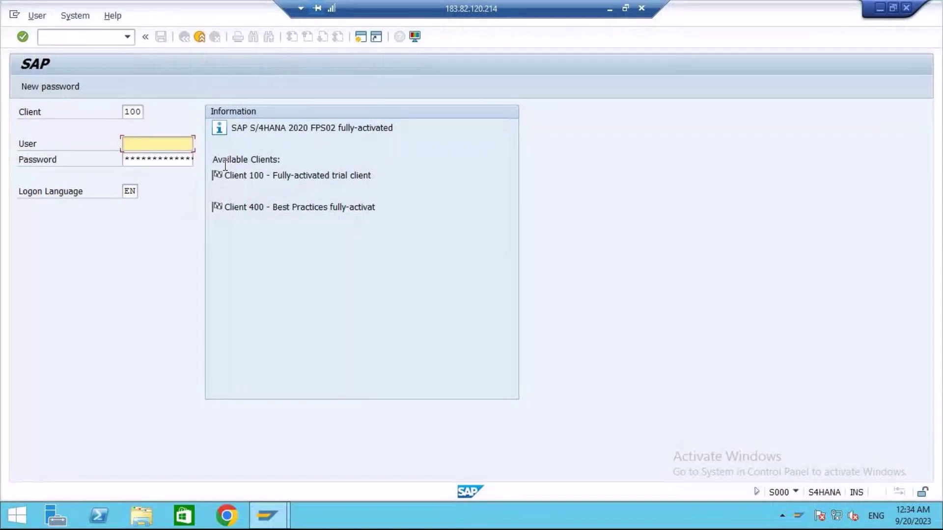
{"action": "left_click", "coordinate": [157, 144]}
{"action": "left_click", "coordinate": [161, 158]}
{"action": "left_click", "coordinate": [141, 159]}
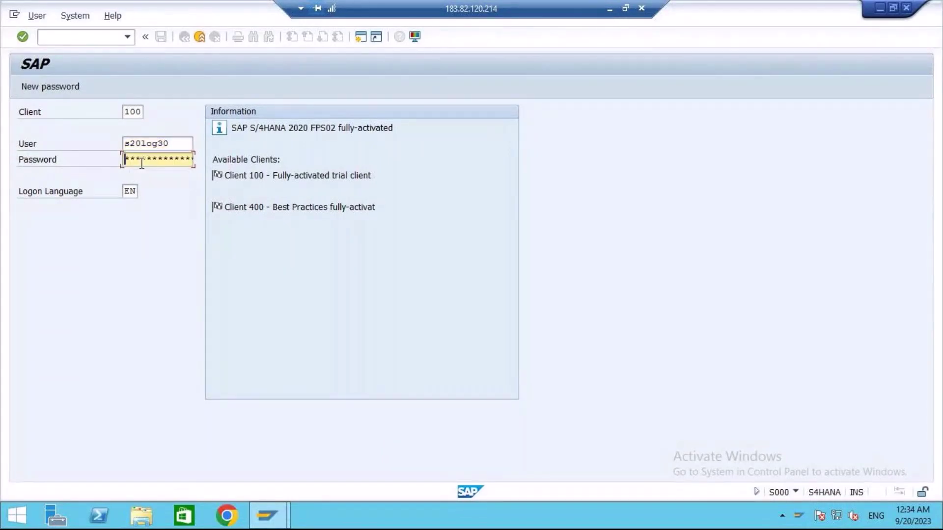
{"action": "type", "text": "**********"}
{"action": "key", "text": "Return"}
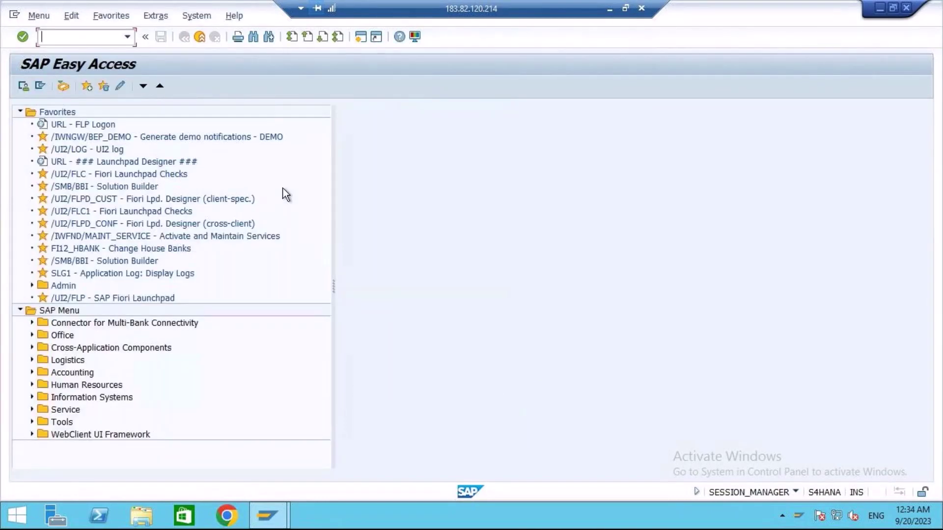
Run SPRO and execute Maintain Settings at Plant Level under Quality Management > Basic Settings.
{"action": "type", "text": "spro"}
{"action": "key", "text": "Return"}
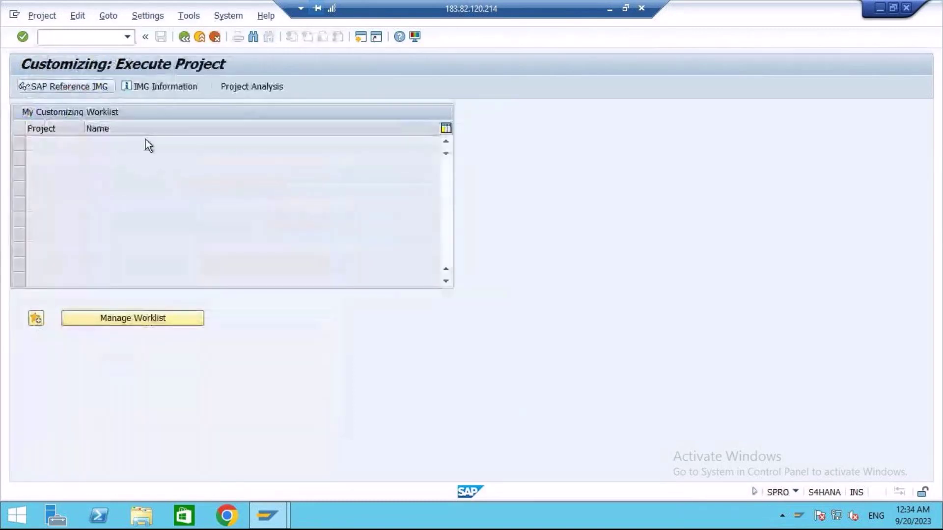
{"action": "key", "text": "F5"}
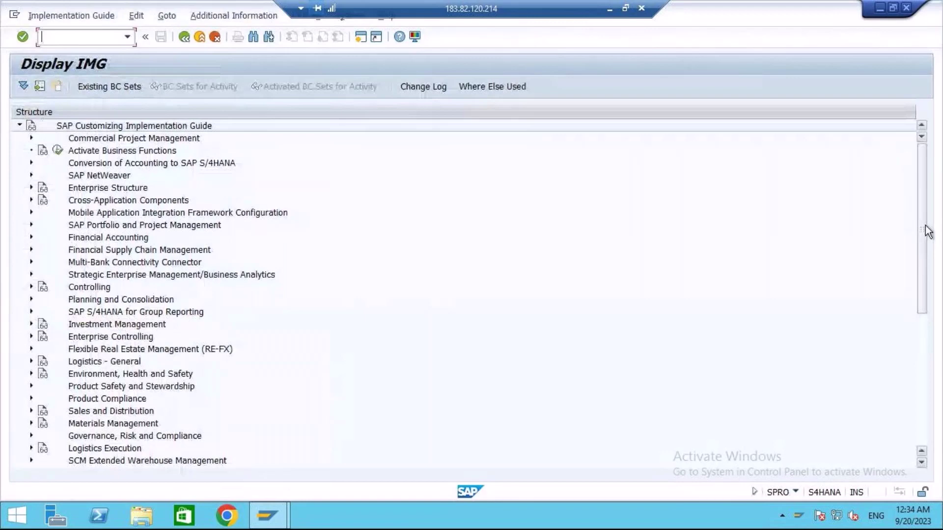
{"action": "left_click_drag", "start_coordinate": [922, 219], "coordinate": [921, 349]}
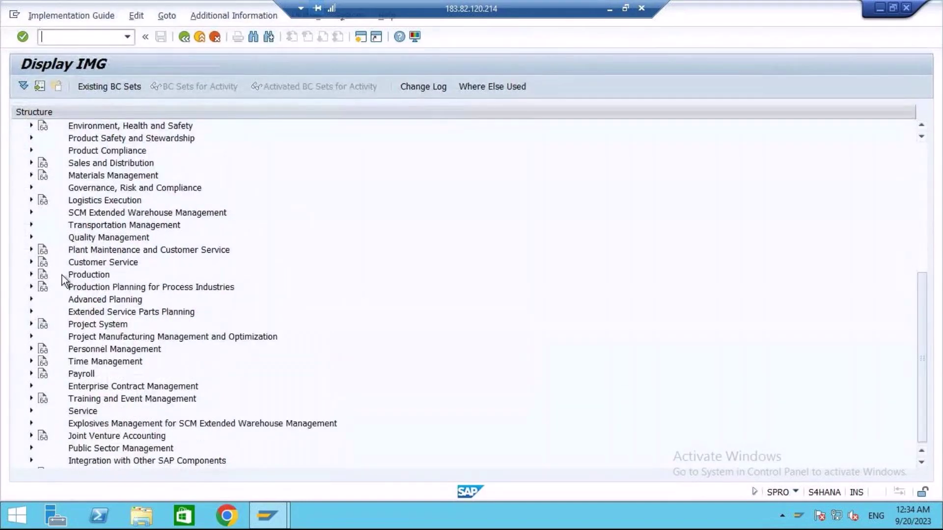
{"action": "left_click", "coordinate": [31, 238]}
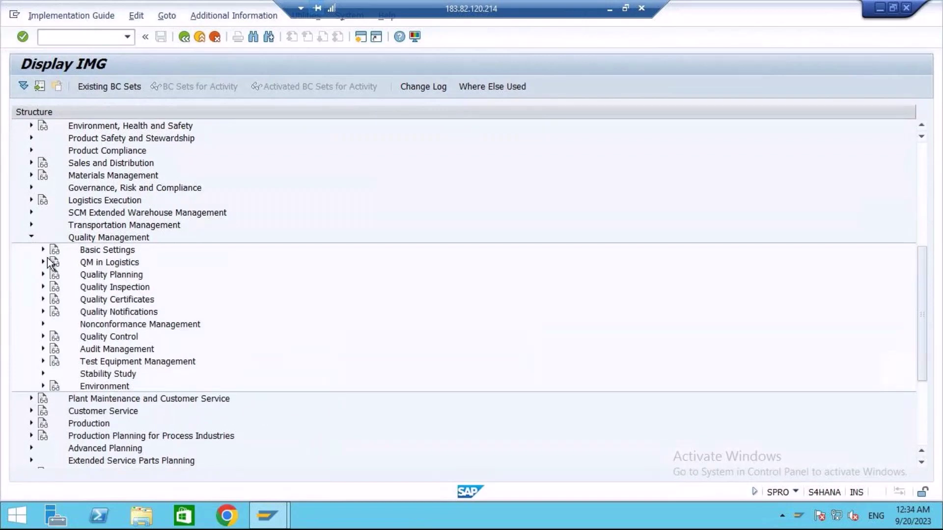
{"action": "left_click", "coordinate": [43, 250]}
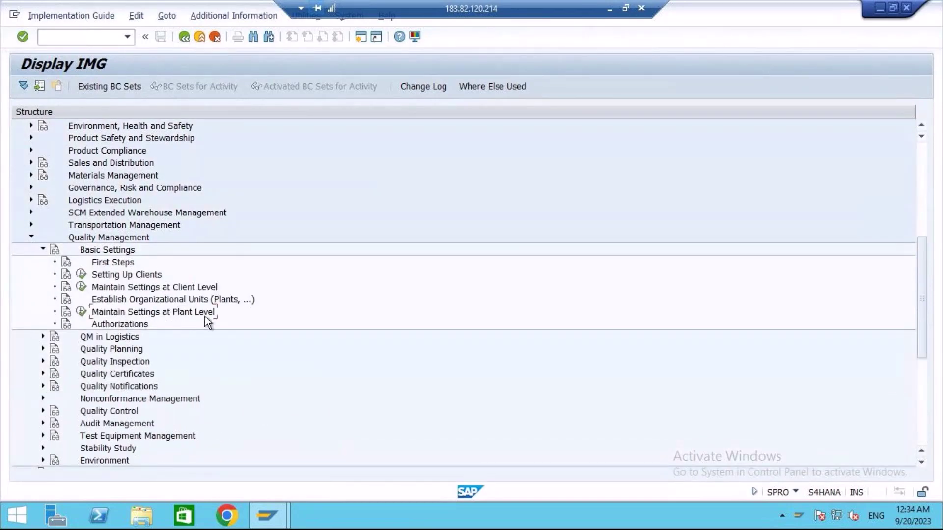
{"action": "left_click", "coordinate": [82, 312]}
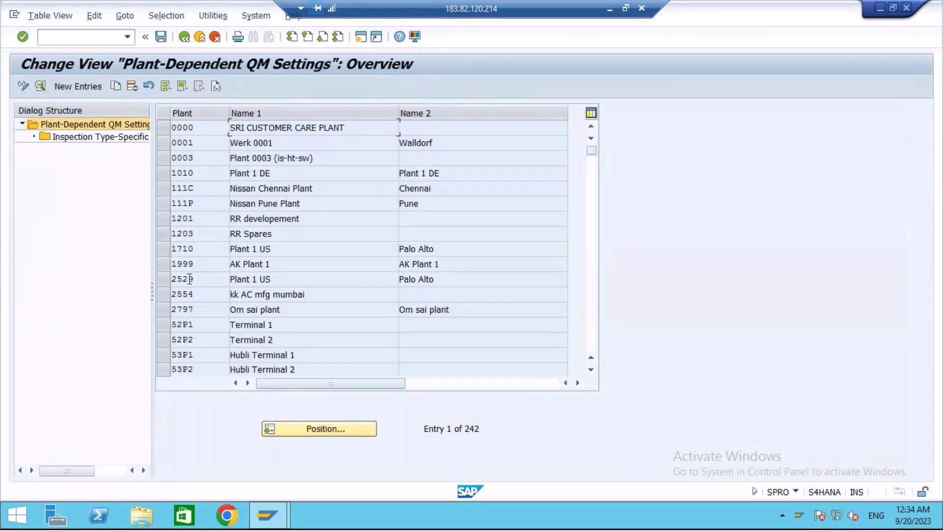
Select plant 1710 (Plant 1 US) in the overview and open its details.
{"action": "left_click", "coordinate": [163, 249]}
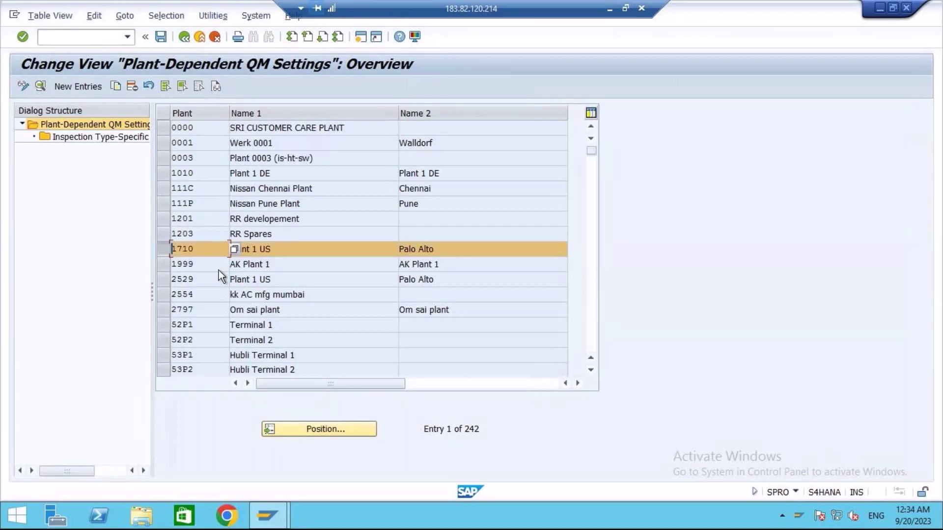
{"action": "left_click", "coordinate": [277, 247]}
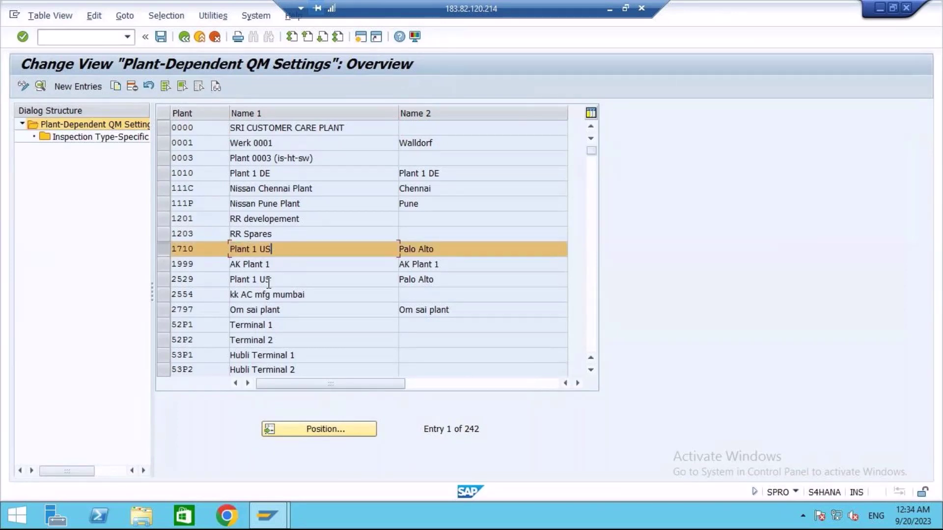
{"action": "left_click", "coordinate": [163, 245]}
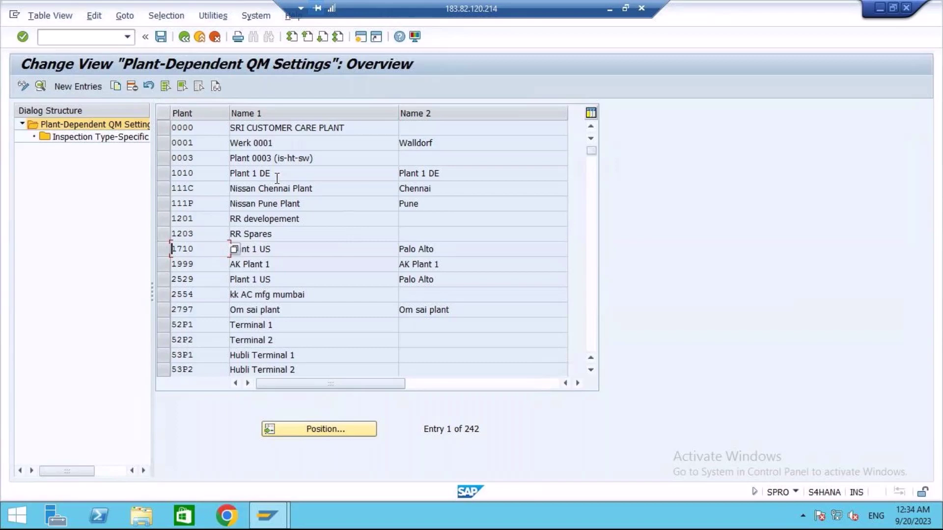
{"action": "left_click", "coordinate": [162, 173]}
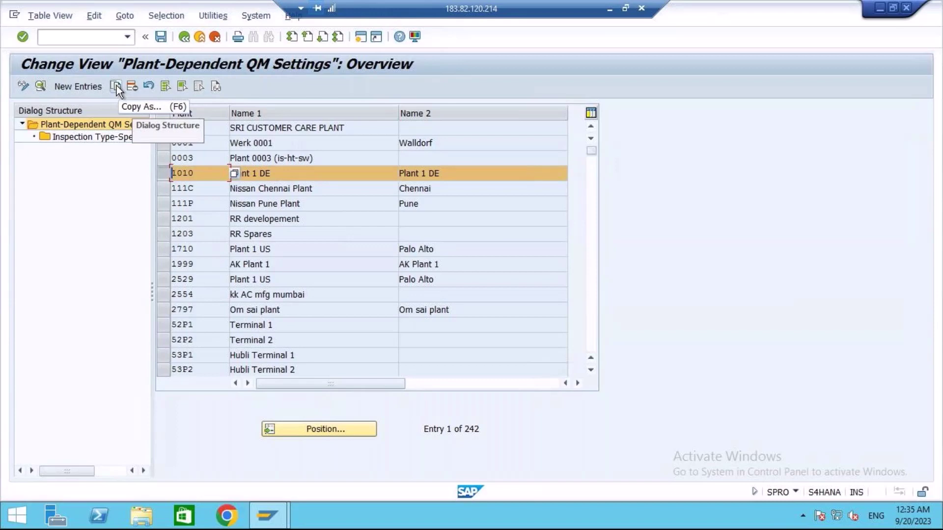
{"action": "left_click", "coordinate": [163, 175]}
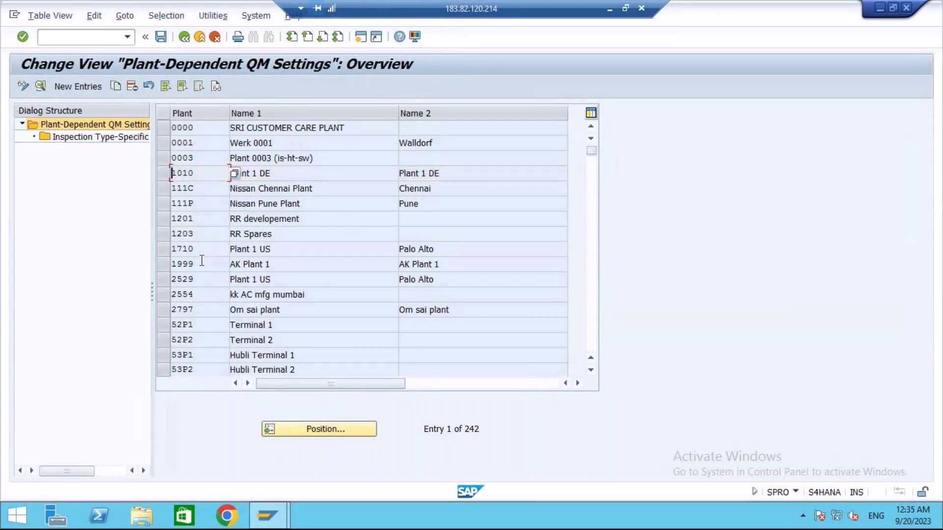
{"action": "left_click", "coordinate": [161, 250]}
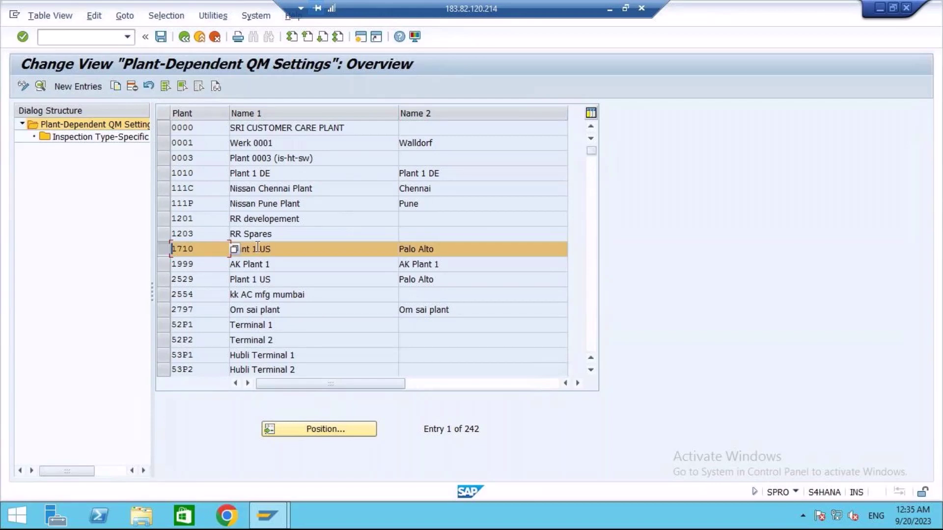
{"action": "left_click", "coordinate": [273, 249]}
{"action": "left_click", "coordinate": [39, 86]}
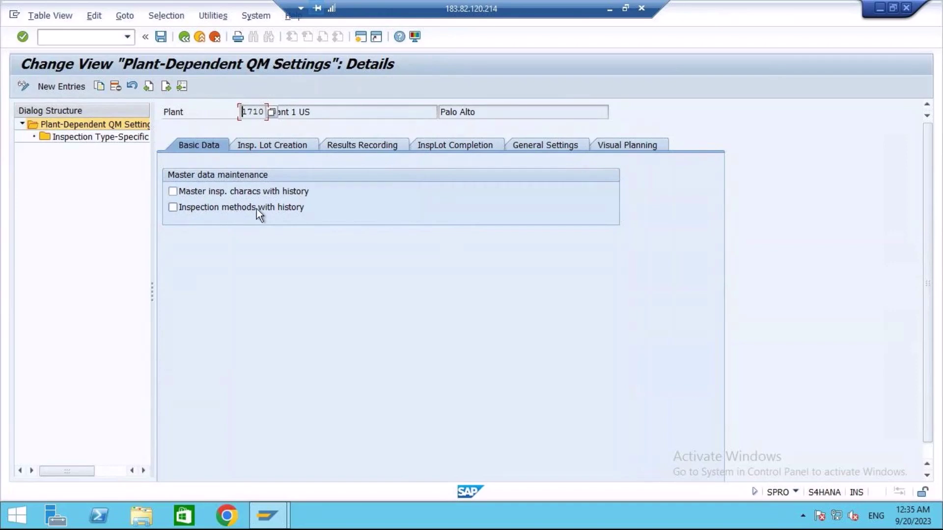
Enable history for master inspection characteristics and inspection methods in plant 1710.
{"action": "left_click", "coordinate": [176, 191]}
{"action": "left_click", "coordinate": [173, 192]}
{"action": "left_click", "coordinate": [173, 208]}
{"action": "left_click", "coordinate": [237, 191]}
{"action": "left_click", "coordinate": [238, 191]}
{"action": "left_click", "coordinate": [173, 210]}
Save the plant settings under a customizing request and open a new SAP session.
{"action": "left_click", "coordinate": [161, 38]}
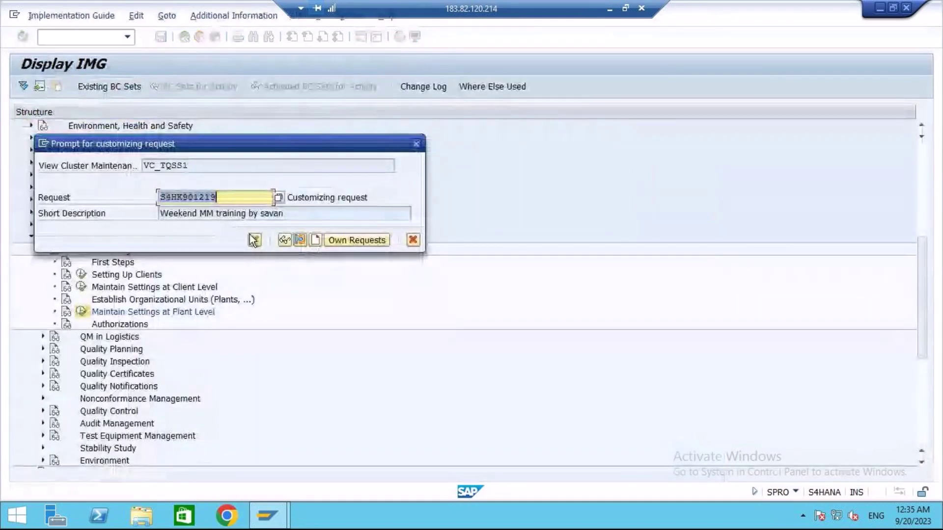
{"action": "left_click", "coordinate": [254, 241]}
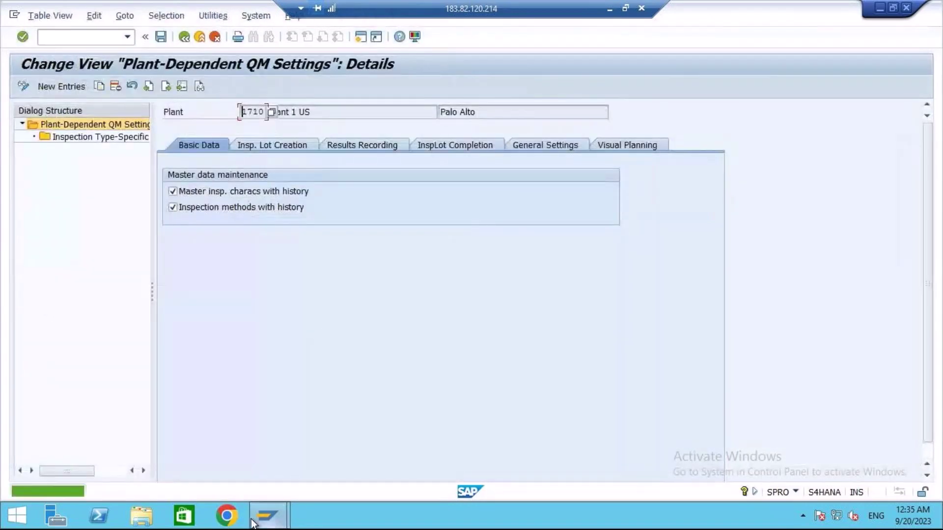
{"action": "left_click", "coordinate": [360, 35]}
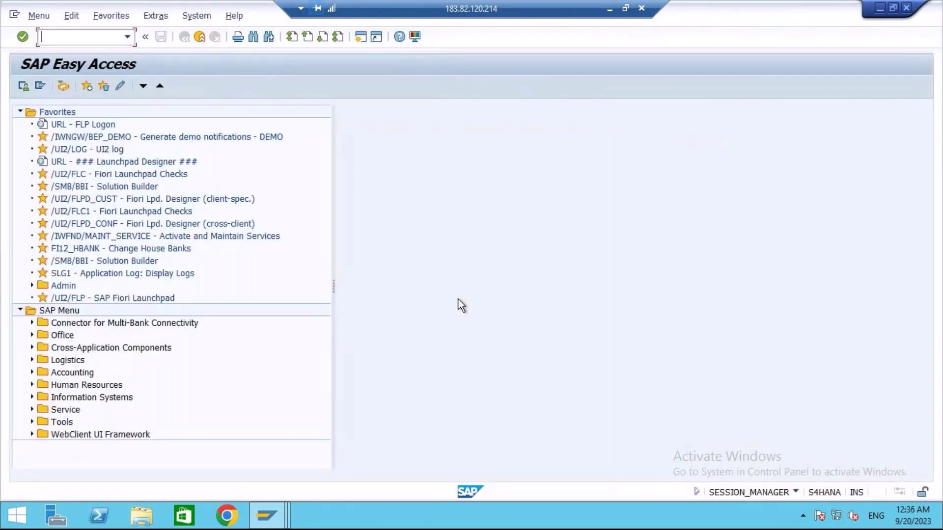
Start creating master inspection characteristic SAVAN123 in plant 1710 with QS21.
{"action": "type", "text": "qs21"}
{"action": "key", "text": "Return"}
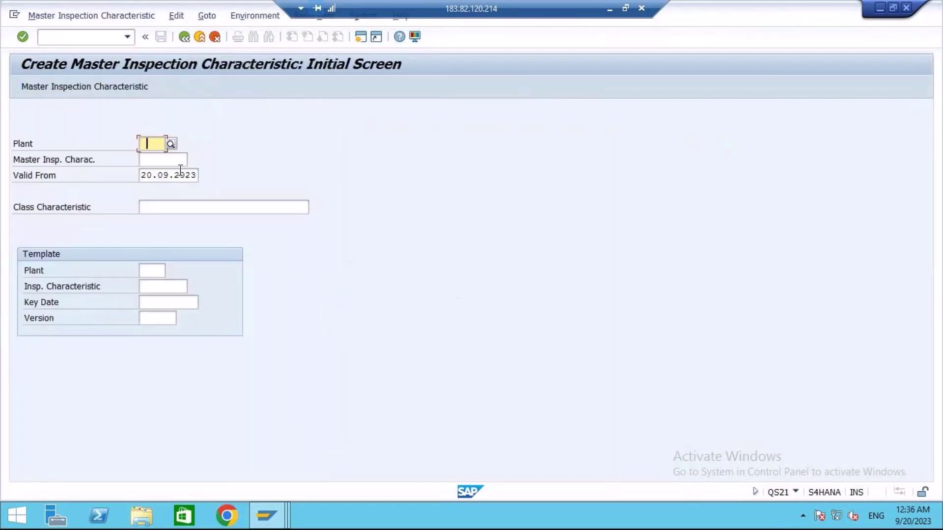
{"action": "type", "text": "171"}
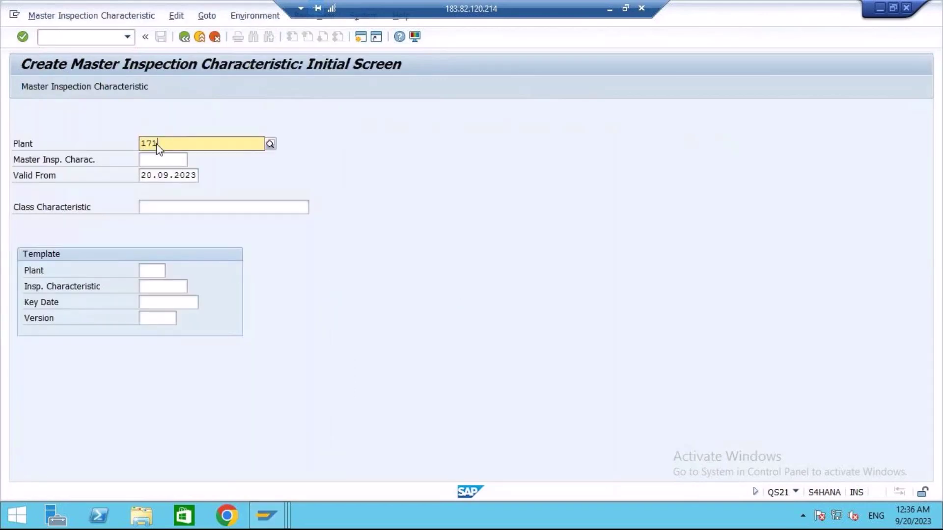
{"action": "type", "text": "0"}
{"action": "key", "text": "Tab"}
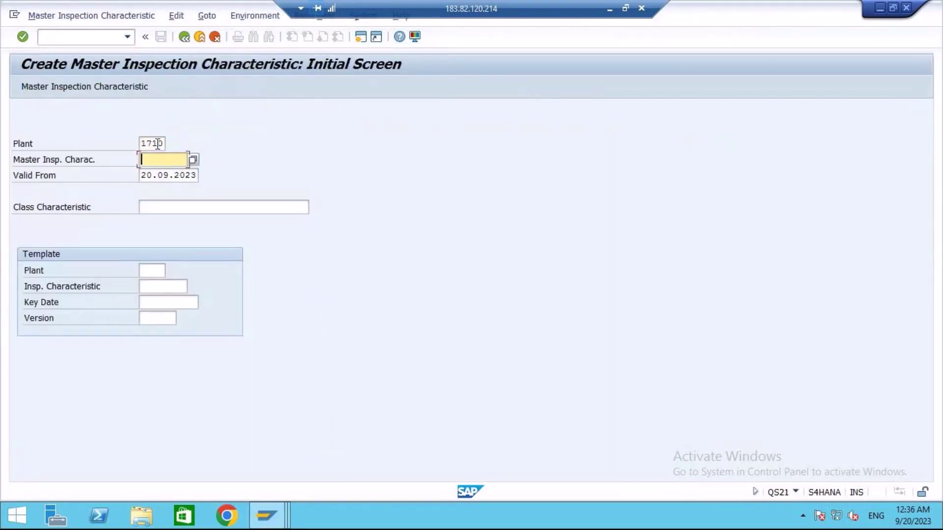
{"action": "type", "text": "savan123"}
{"action": "key", "text": "Return"}
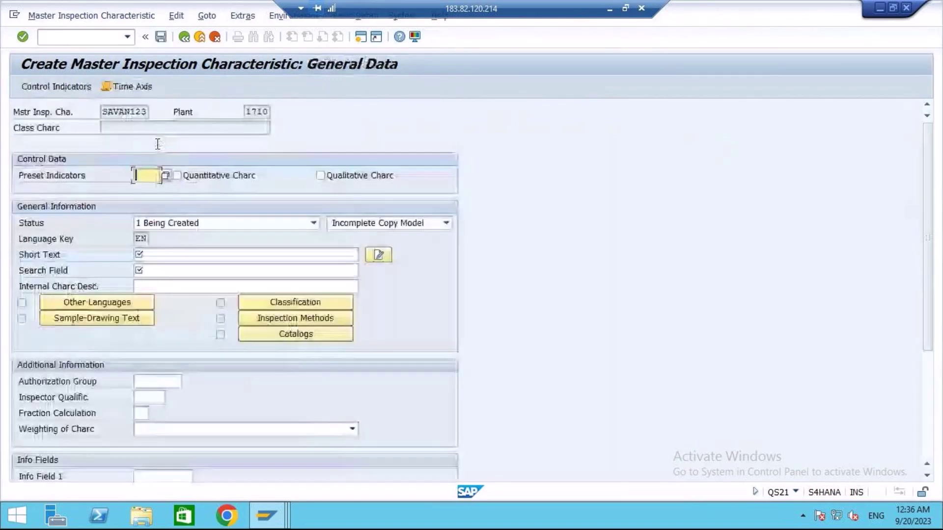
Make it a released, quantitative complete copy model with short text and search field 'savan'.
{"action": "left_click", "coordinate": [177, 176]}
{"action": "left_click", "coordinate": [313, 223]}
{"action": "left_click", "coordinate": [162, 248]}
{"action": "left_click", "coordinate": [384, 224]}
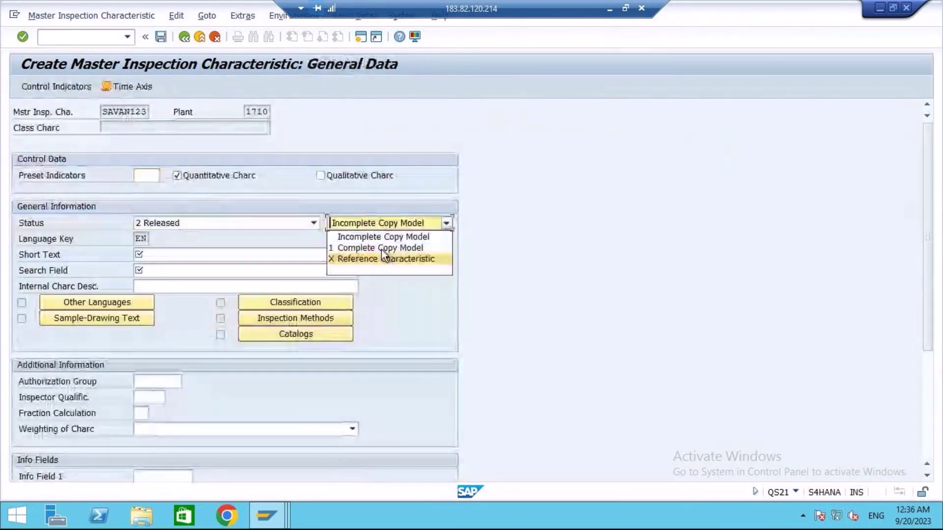
{"action": "left_click", "coordinate": [383, 249]}
{"action": "left_click", "coordinate": [154, 254]}
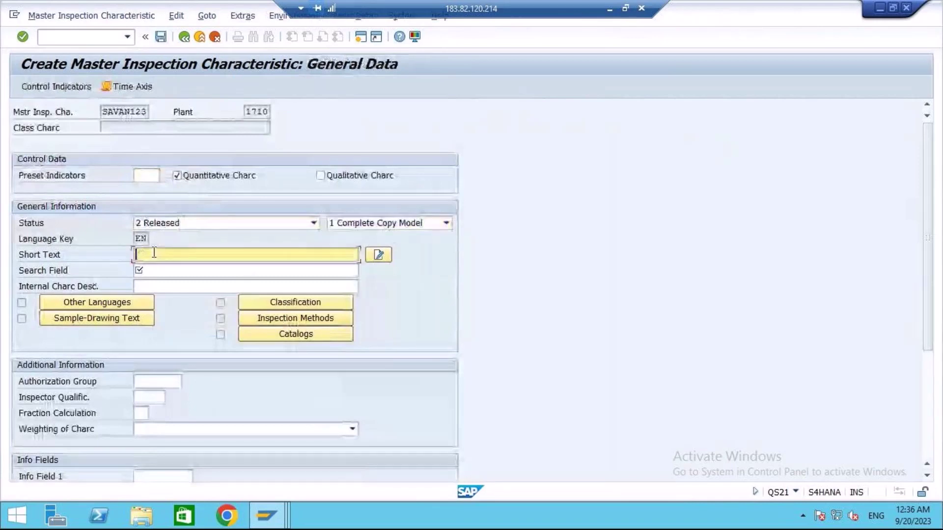
{"action": "type", "text": "savan"}
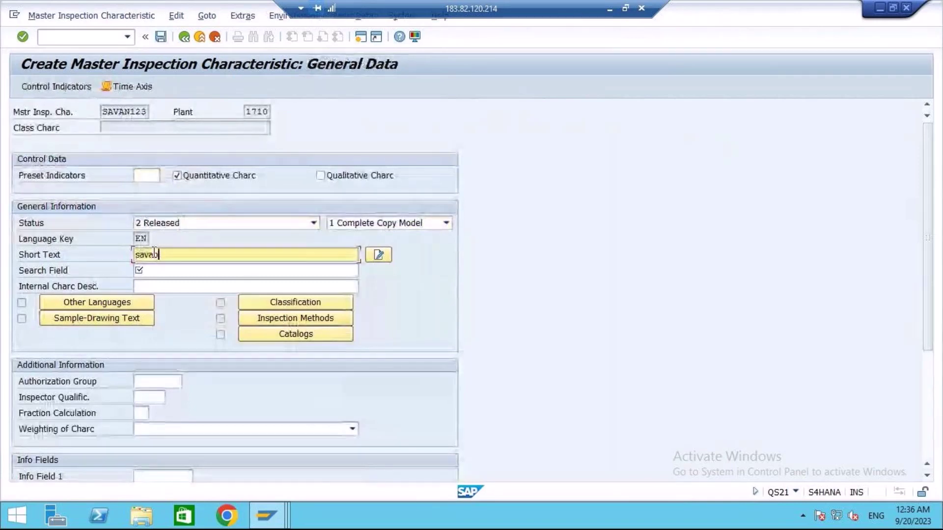
{"action": "left_click", "coordinate": [161, 271]}
{"action": "type", "text": "sa"}
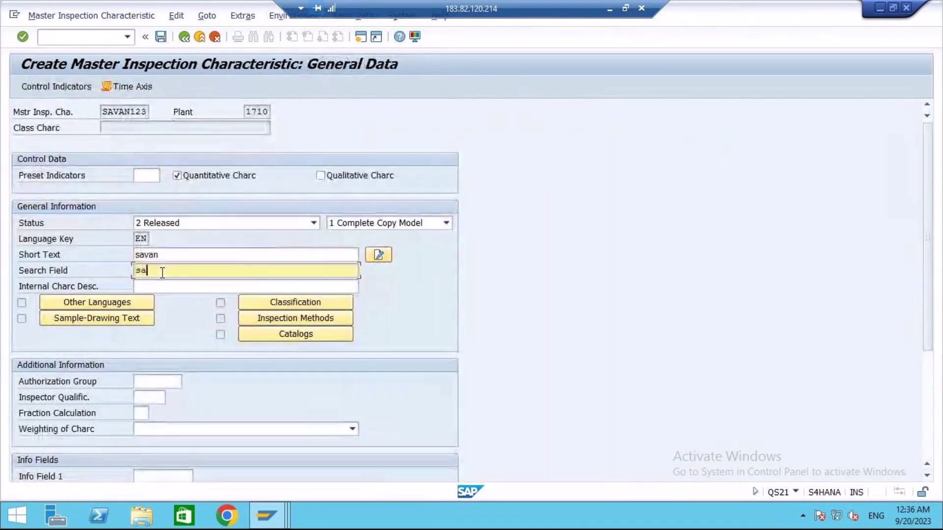
{"action": "type", "text": "van"}
Require lower and upper specification limits in the control indicators and skip the tolerance key.
{"action": "left_click", "coordinate": [57, 86]}
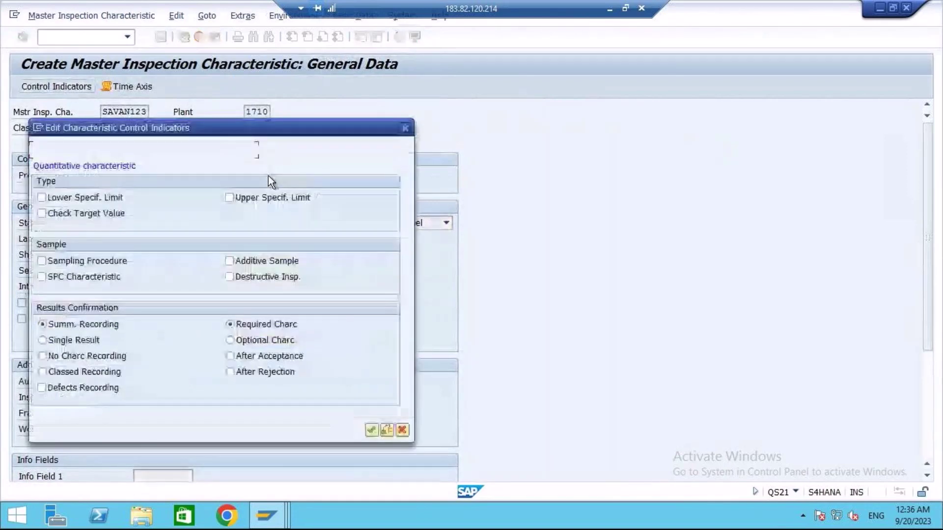
{"action": "left_click", "coordinate": [42, 197]}
{"action": "left_click", "coordinate": [229, 197]}
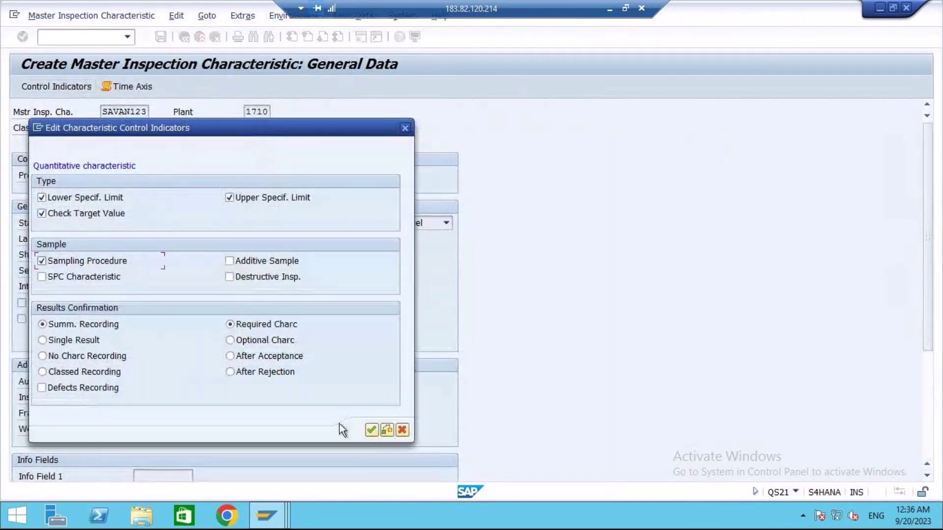
{"action": "left_click", "coordinate": [372, 432]}
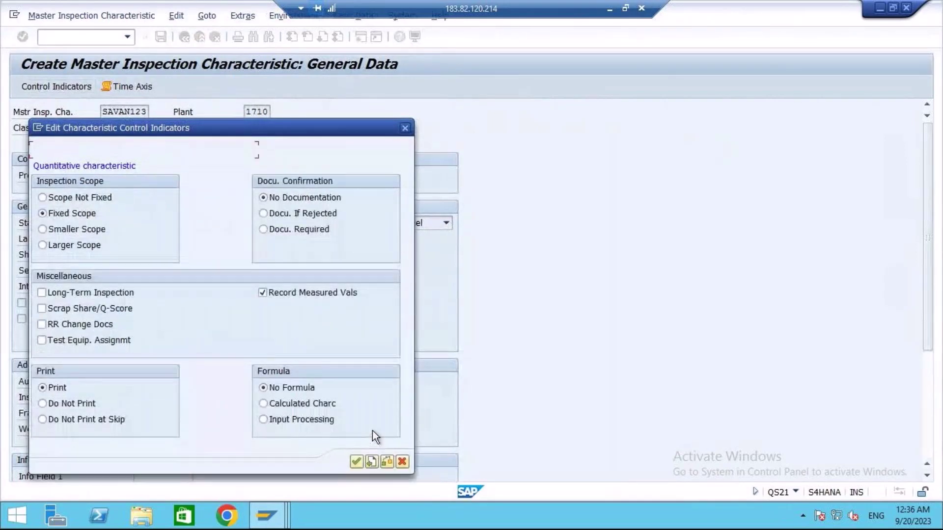
{"action": "left_click", "coordinate": [357, 463]}
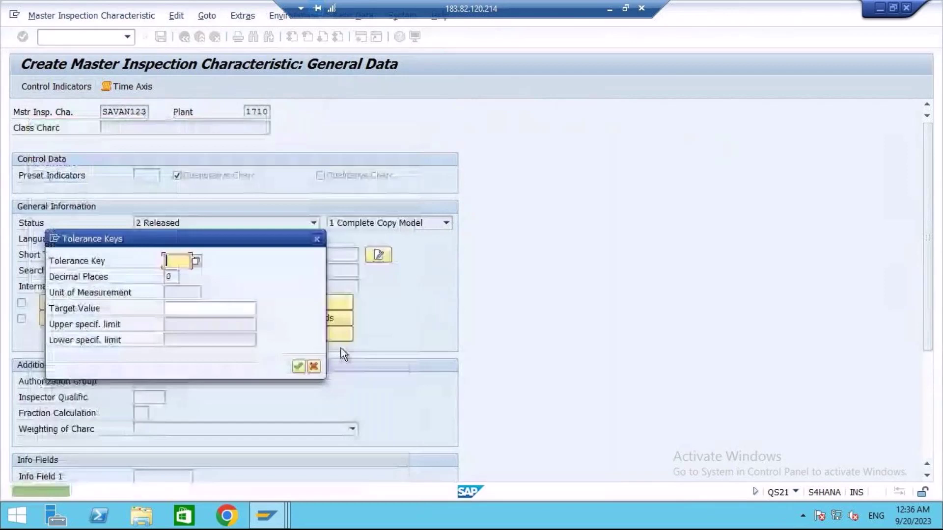
{"action": "left_click", "coordinate": [298, 367]}
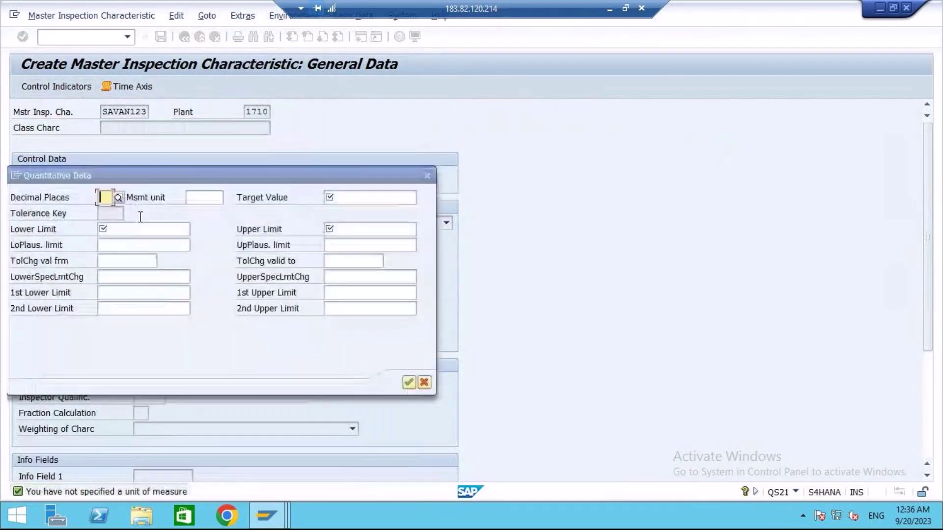
Enter target value 7, lower limit 0 and upper limit 14, then save the characteristic.
{"action": "key", "text": "Return"}
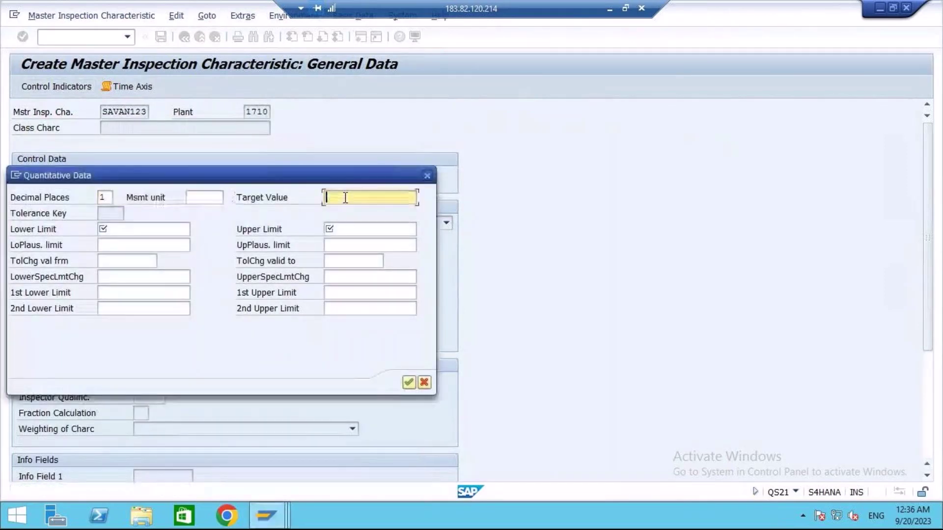
{"action": "type", "text": "7"}
{"action": "left_click", "coordinate": [131, 230]}
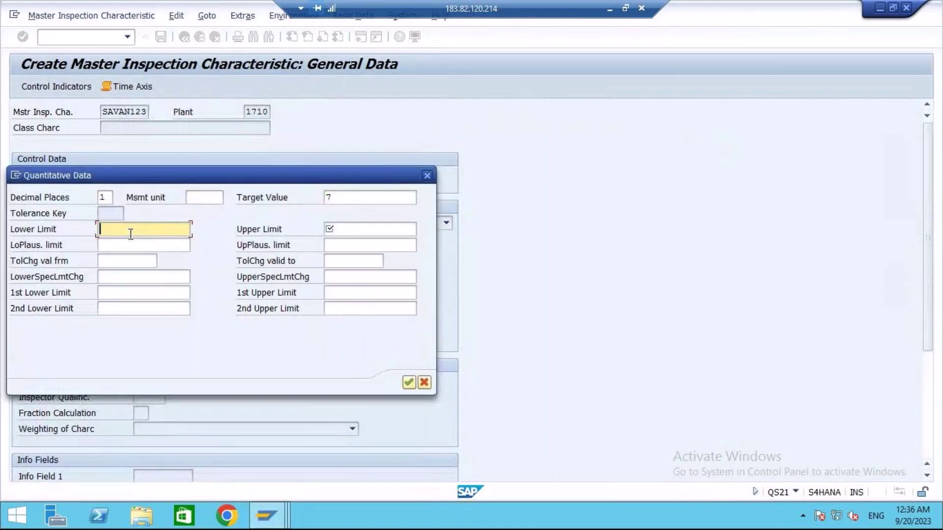
{"action": "type", "text": "0"}
{"action": "left_click", "coordinate": [339, 229]}
{"action": "type", "text": "14"}
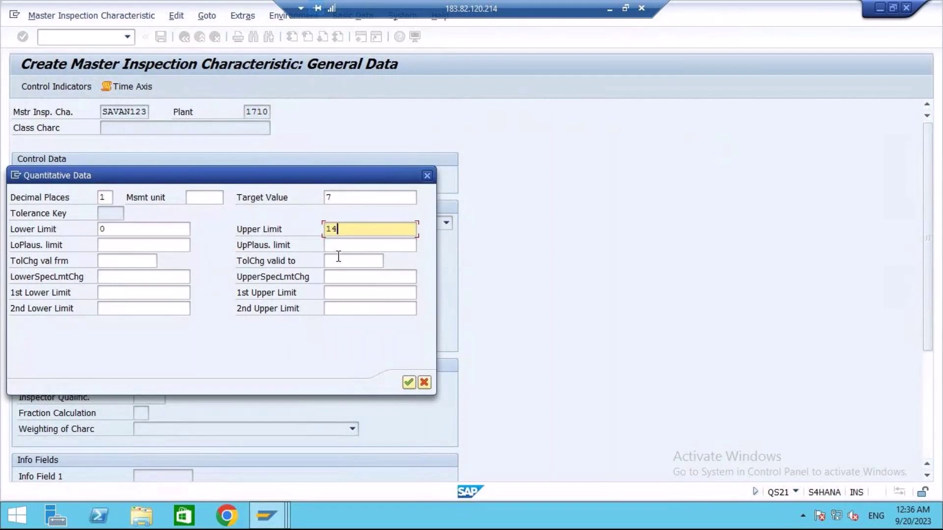
{"action": "left_click", "coordinate": [412, 383]}
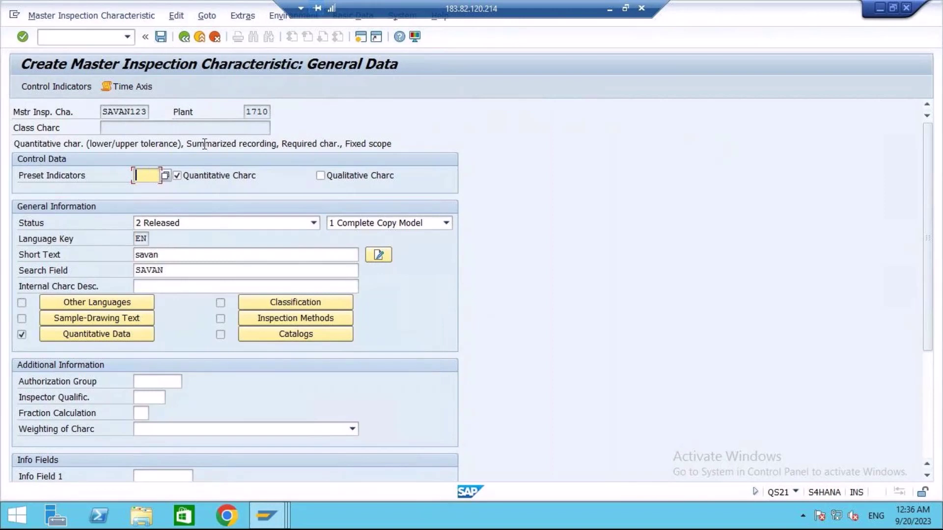
{"action": "left_click", "coordinate": [161, 36]}
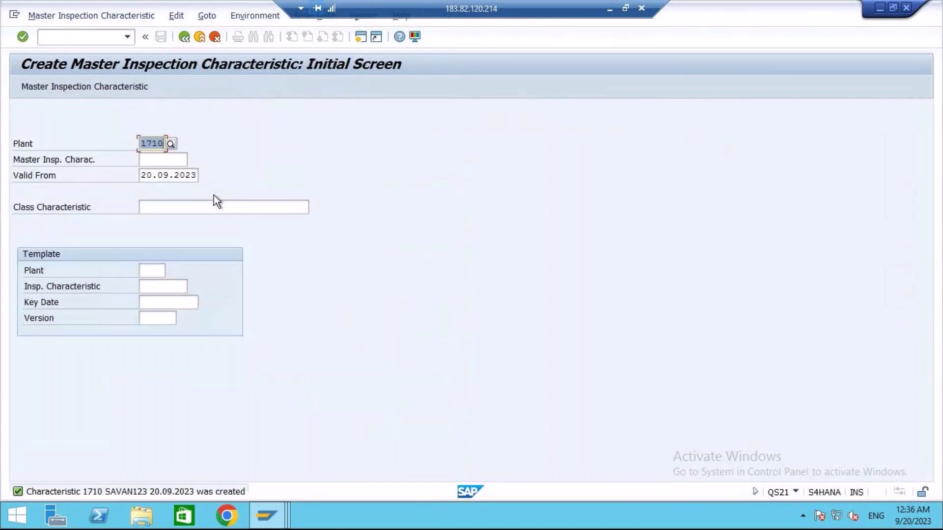
Display characteristic SAVAN123 in plant 1710 and confirm version 1 is shown.
{"action": "left_click", "coordinate": [58, 15]}
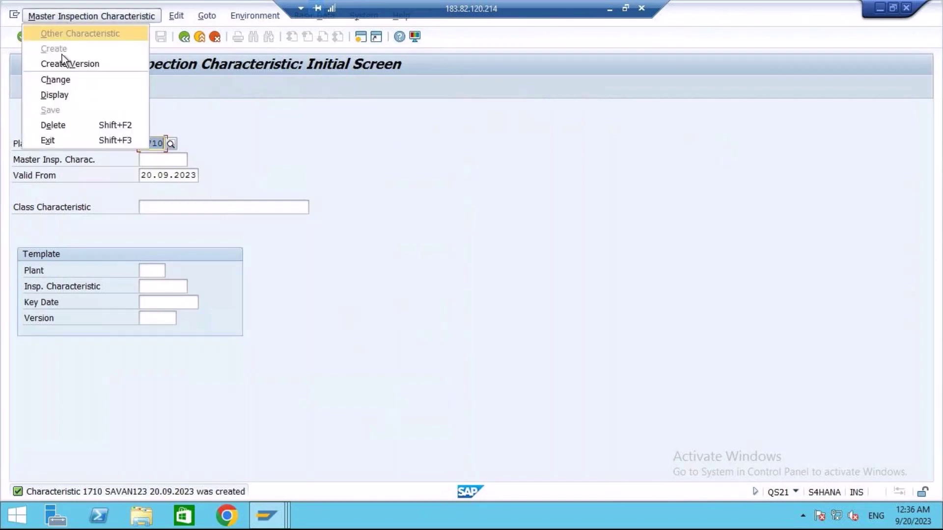
{"action": "left_click", "coordinate": [54, 96]}
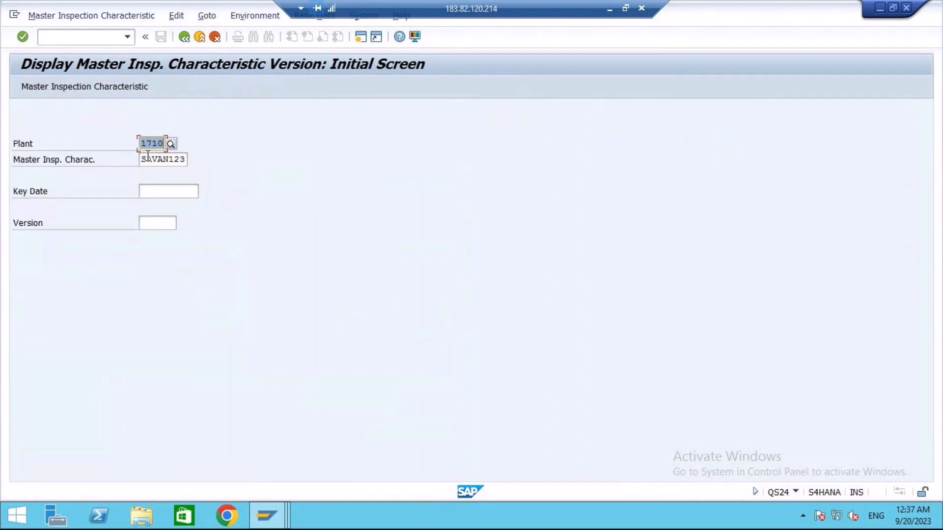
{"action": "left_click", "coordinate": [169, 159]}
{"action": "key", "text": "Return"}
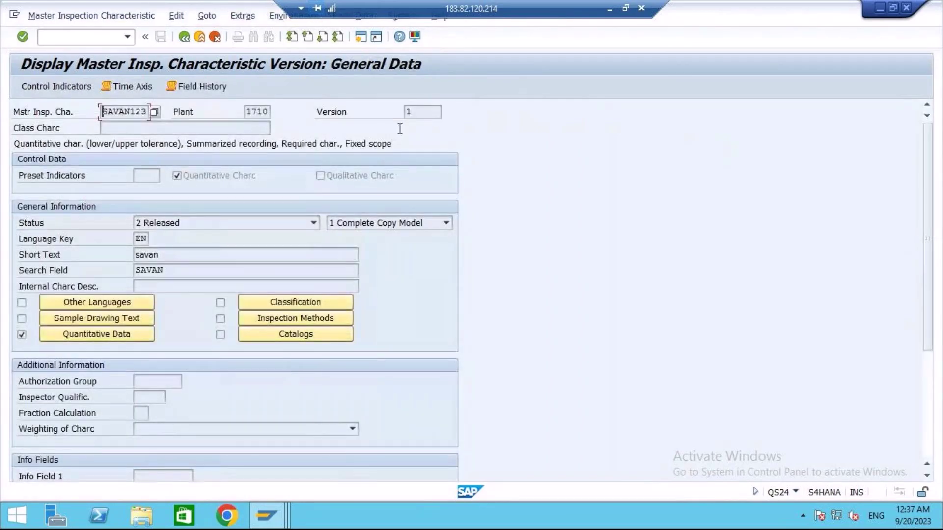
{"action": "left_click", "coordinate": [415, 113]}
{"action": "double_click", "coordinate": [423, 112]}
{"action": "left_click", "coordinate": [69, 16]}
Open SAVAN123 version 1 for change and set its upper limit to 20.
{"action": "left_click", "coordinate": [56, 79]}
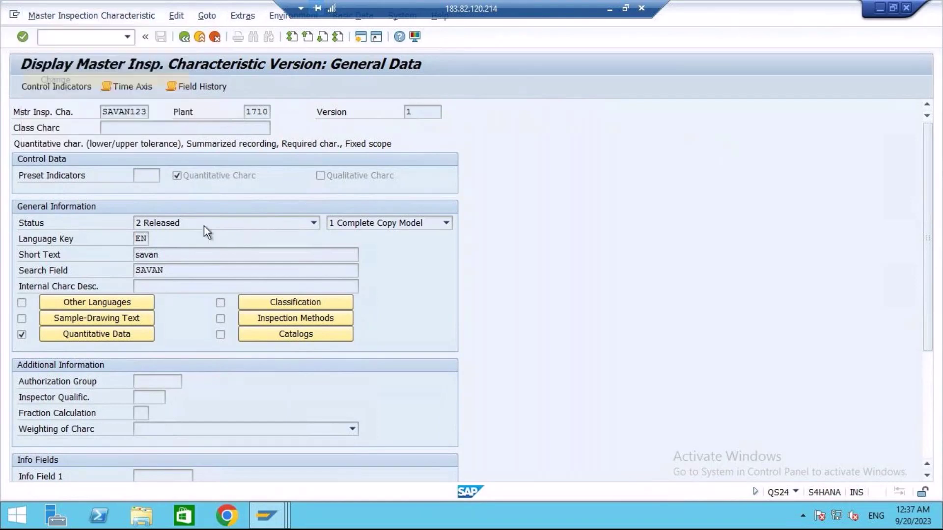
{"action": "key", "text": "Return"}
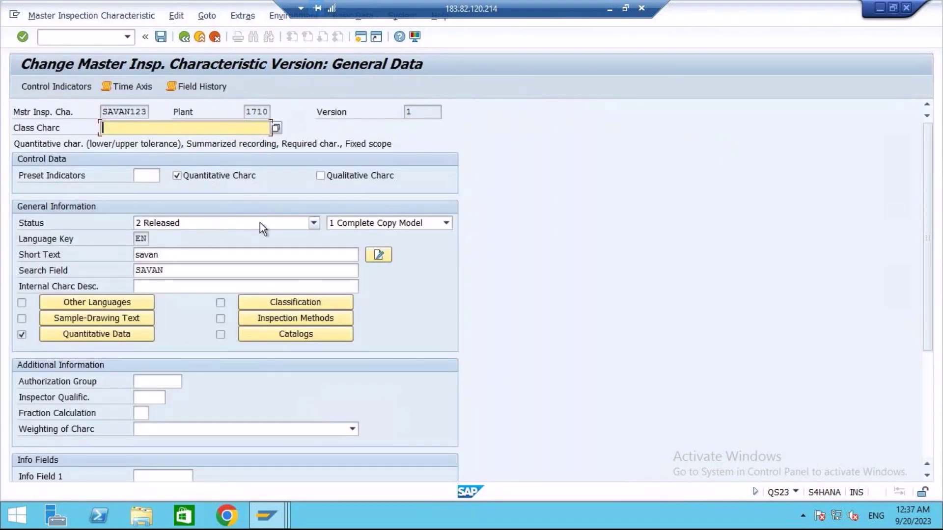
{"action": "left_click", "coordinate": [101, 332]}
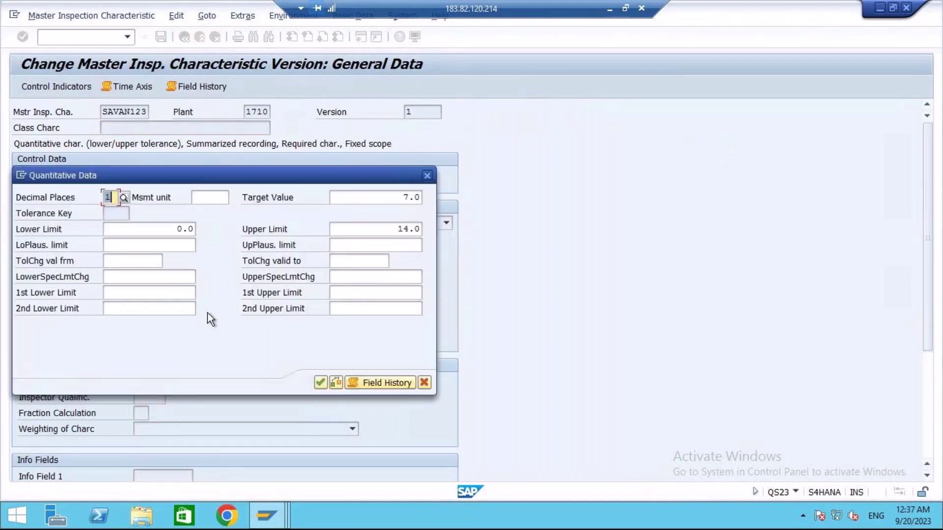
{"action": "double_click", "coordinate": [395, 231]}
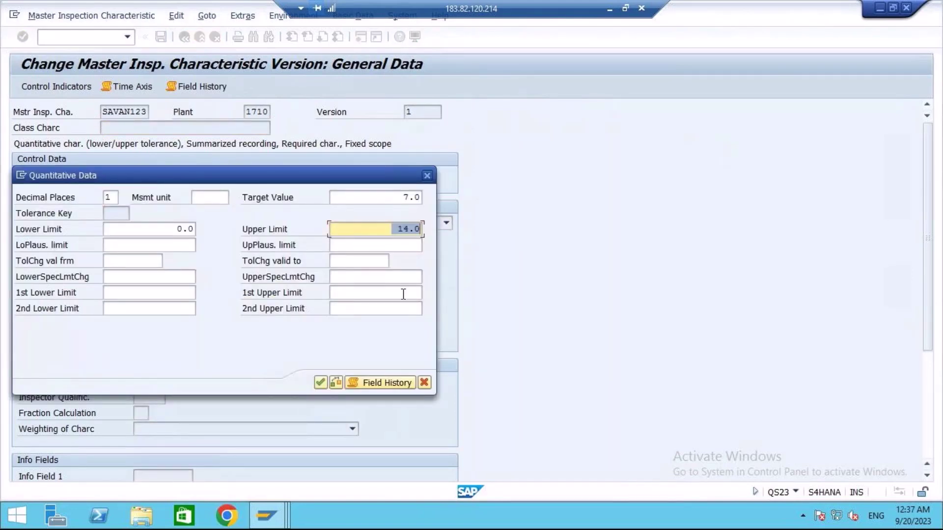
{"action": "type", "text": "1"}
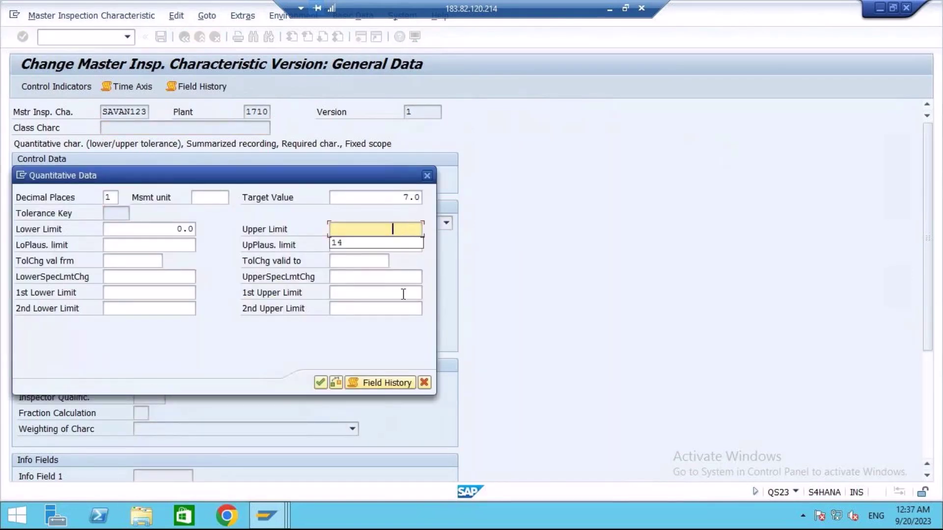
{"action": "key", "text": "BackSpace"}
{"action": "type", "text": "20"}
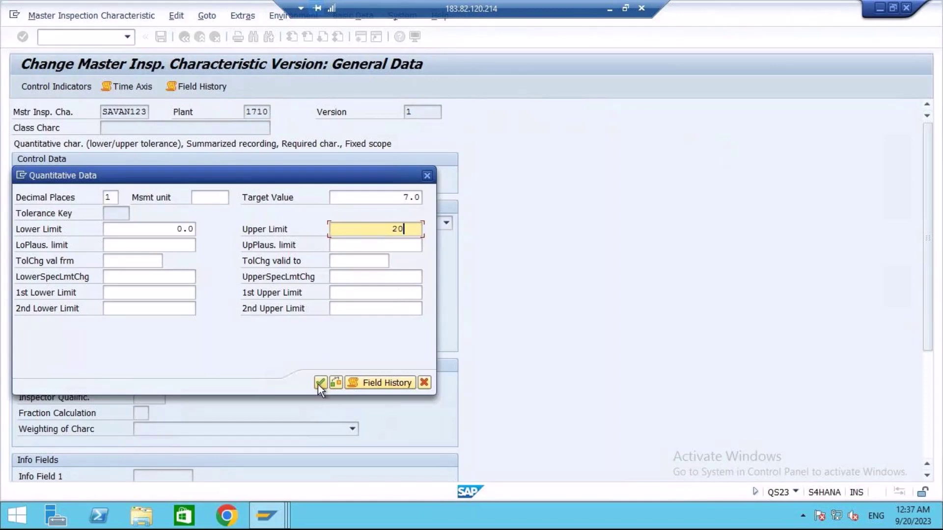
{"action": "left_click", "coordinate": [320, 383]}
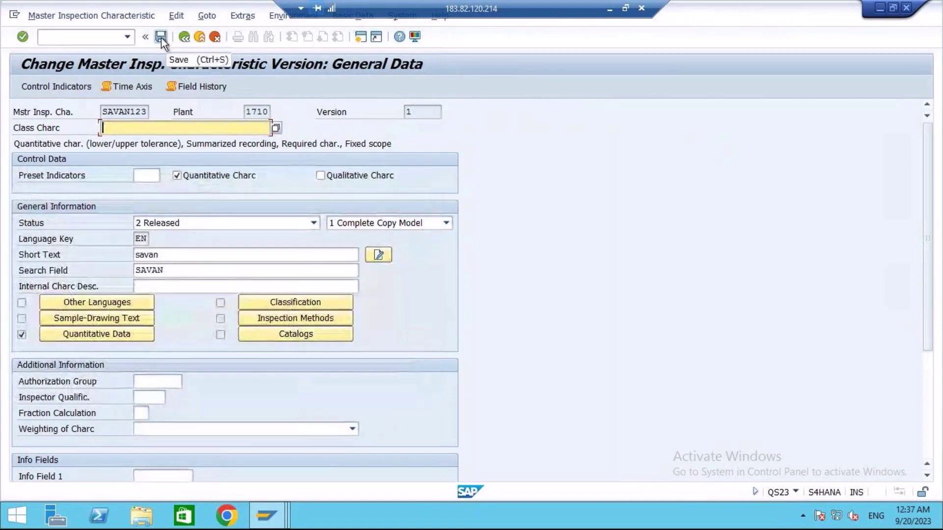
Save the change as version 2, verify it in display, then return to request version 1.
{"action": "left_click", "coordinate": [161, 37]}
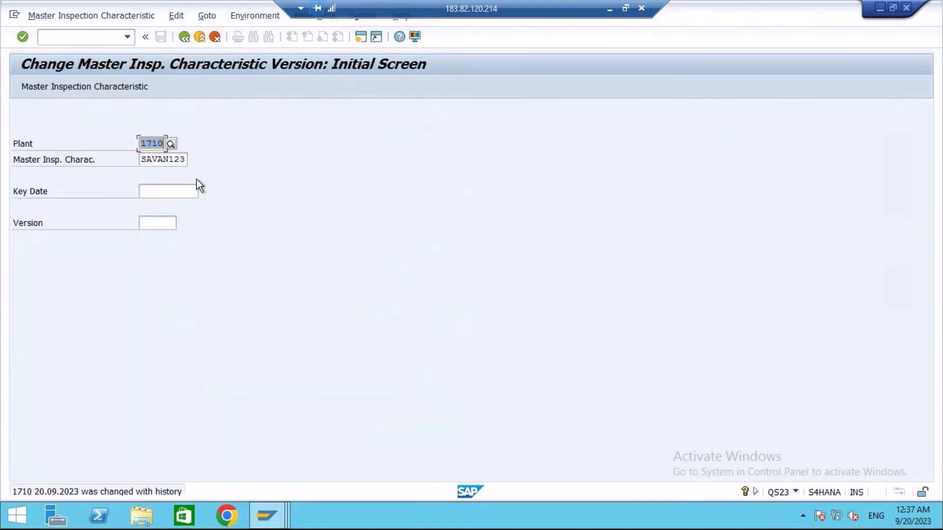
{"action": "left_click", "coordinate": [58, 15]}
{"action": "left_click", "coordinate": [54, 95]}
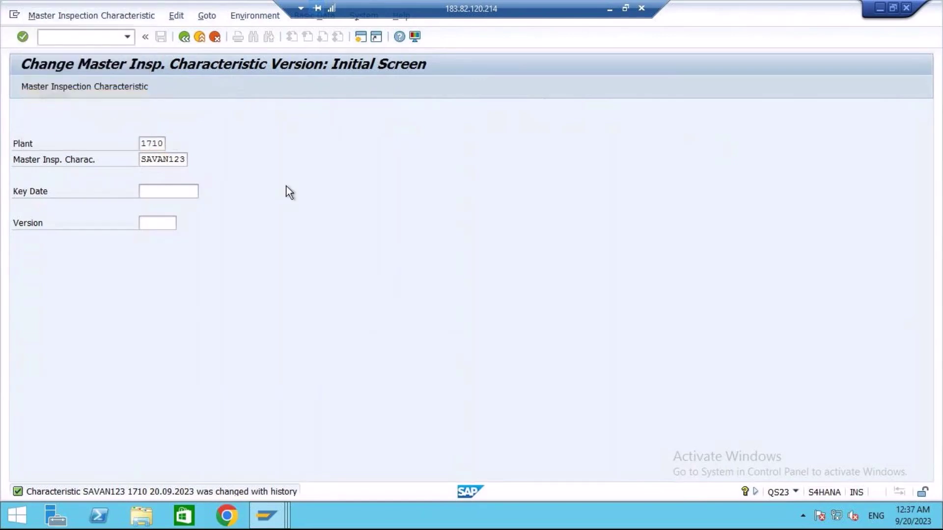
{"action": "key", "text": "Return"}
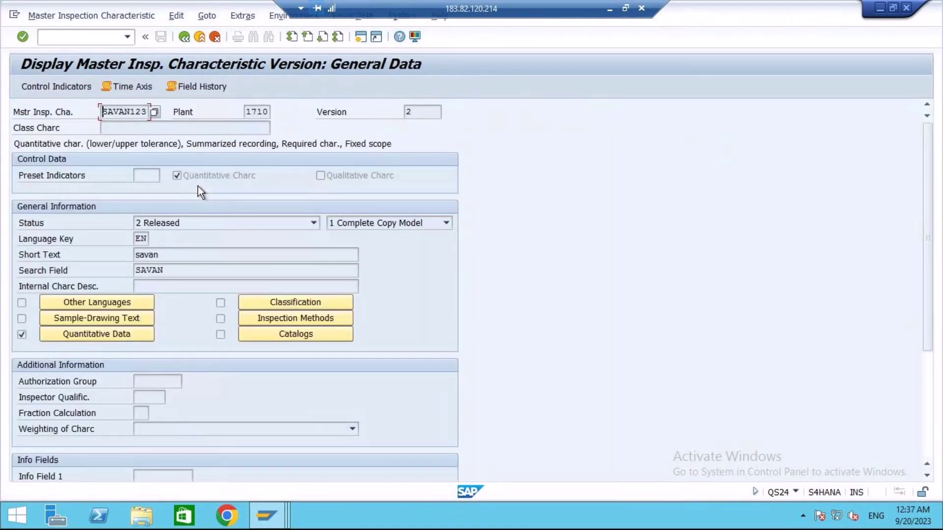
{"action": "left_click", "coordinate": [423, 113]}
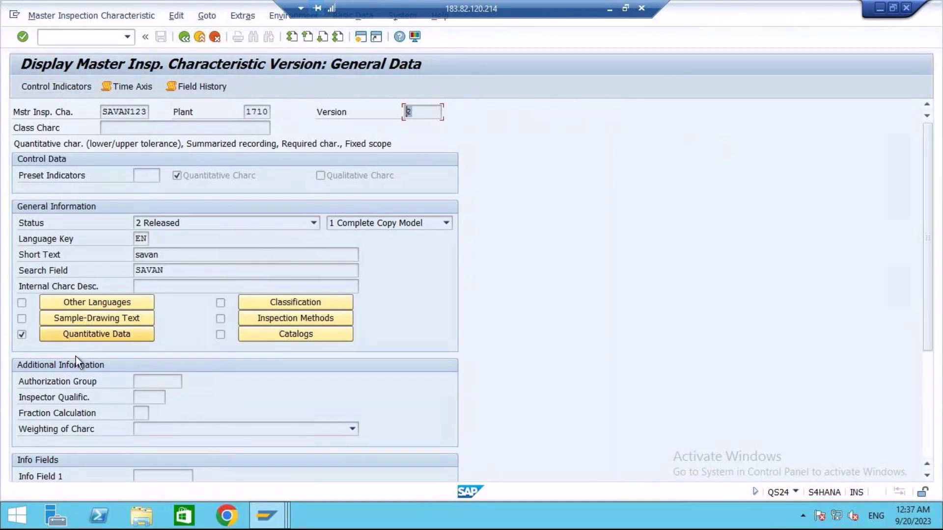
{"action": "left_click", "coordinate": [184, 37]}
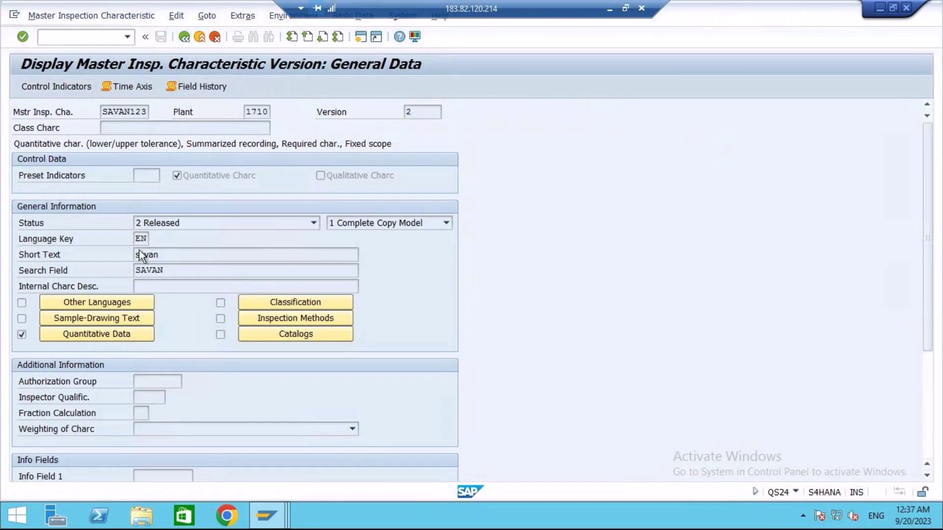
{"action": "left_click", "coordinate": [158, 221]}
Load SAVAN123 version 1, check its upper limit is still 14.0, and go back.
{"action": "type", "text": "1"}
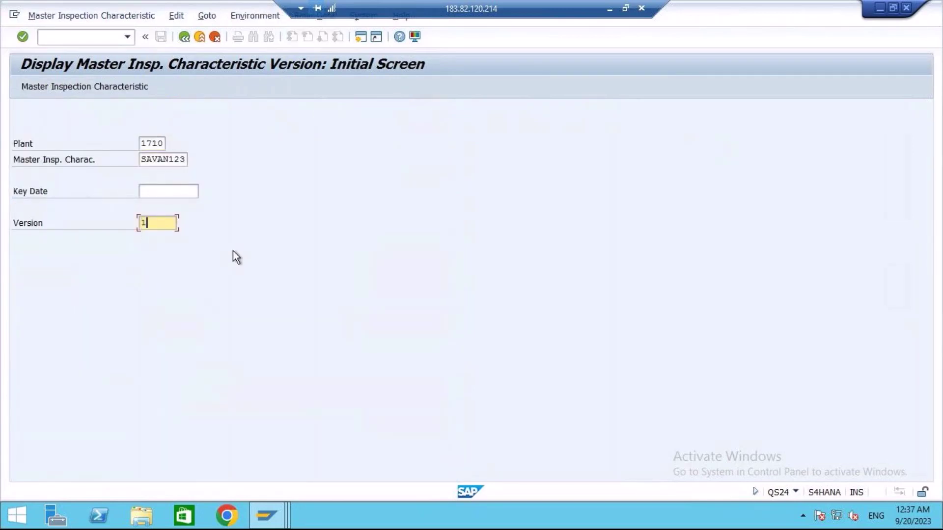
{"action": "key", "text": "Return"}
{"action": "key", "text": "Return"}
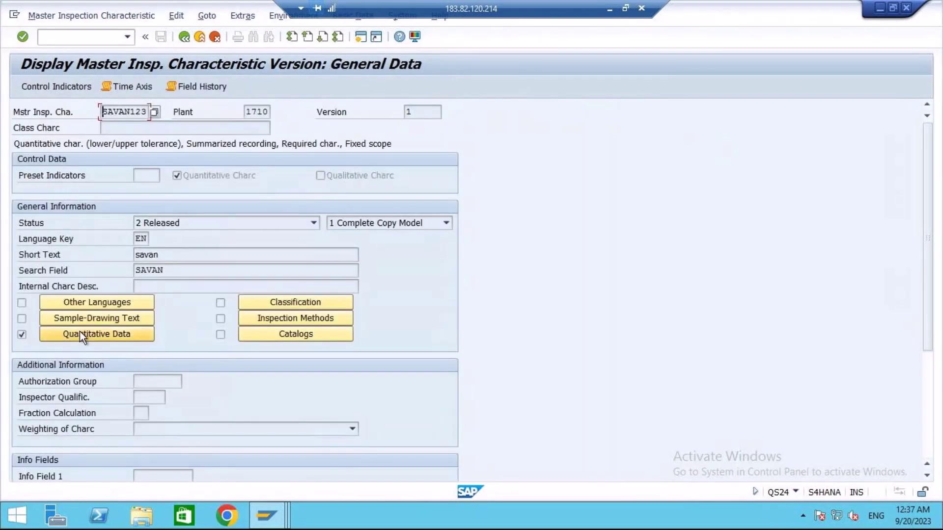
{"action": "left_click", "coordinate": [79, 331]}
{"action": "left_click", "coordinate": [414, 227]}
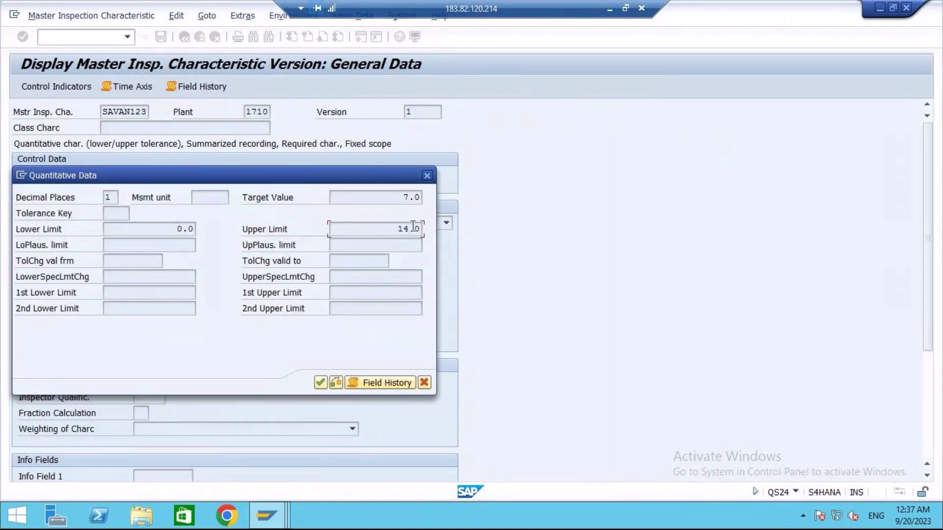
{"action": "double_click", "coordinate": [414, 227]}
{"action": "left_click", "coordinate": [425, 384]}
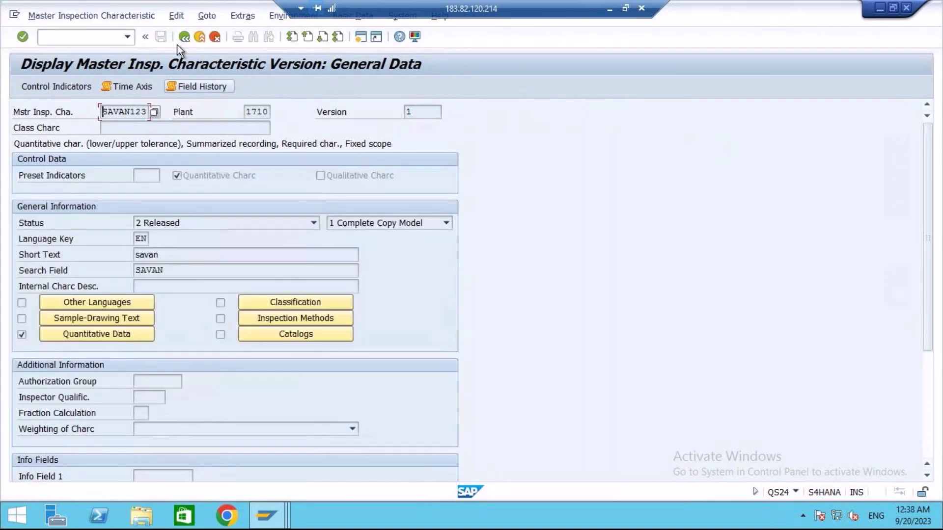
{"action": "left_click", "coordinate": [184, 37]}
Load version 2 of master inspection characteristic SAVAN123.
{"action": "left_click", "coordinate": [159, 222]}
{"action": "type", "text": "2"}
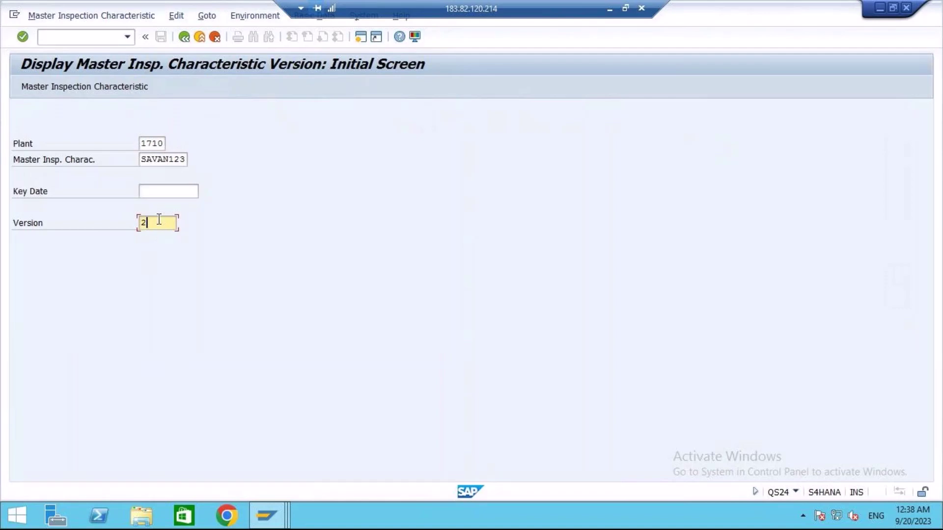
{"action": "key", "text": "Return"}
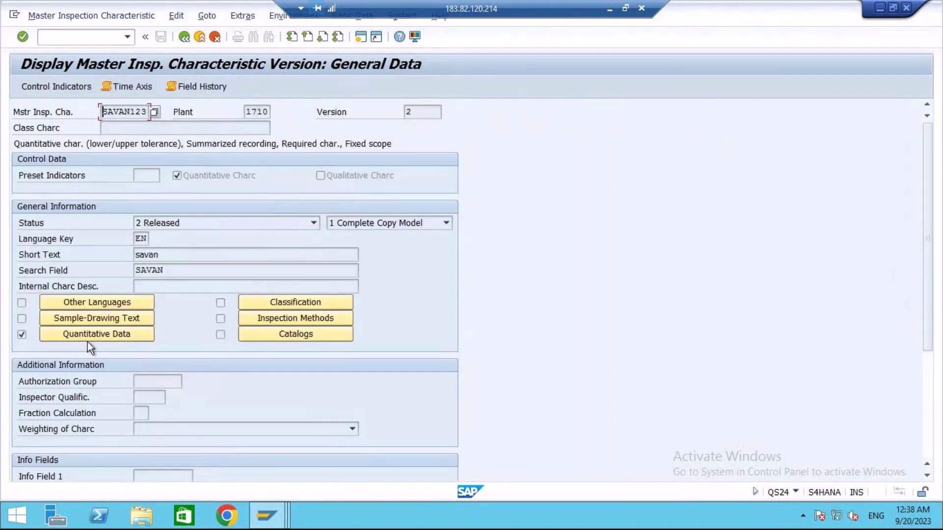
Verify version 2's quantitative data shows upper limit 20.0, then return to the plant QM settings.
{"action": "key", "text": "Return"}
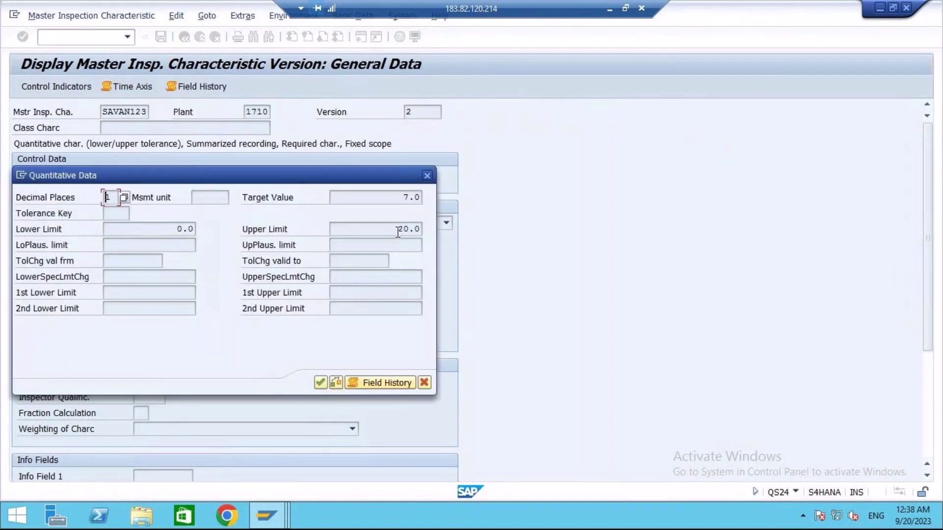
{"action": "double_click", "coordinate": [392, 233]}
{"action": "left_click", "coordinate": [420, 383]}
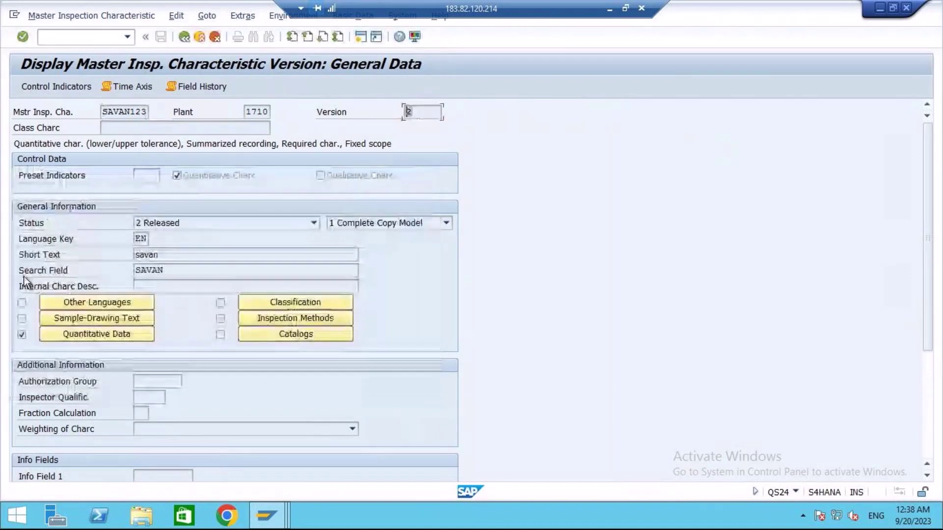
{"action": "left_click", "coordinate": [263, 518]}
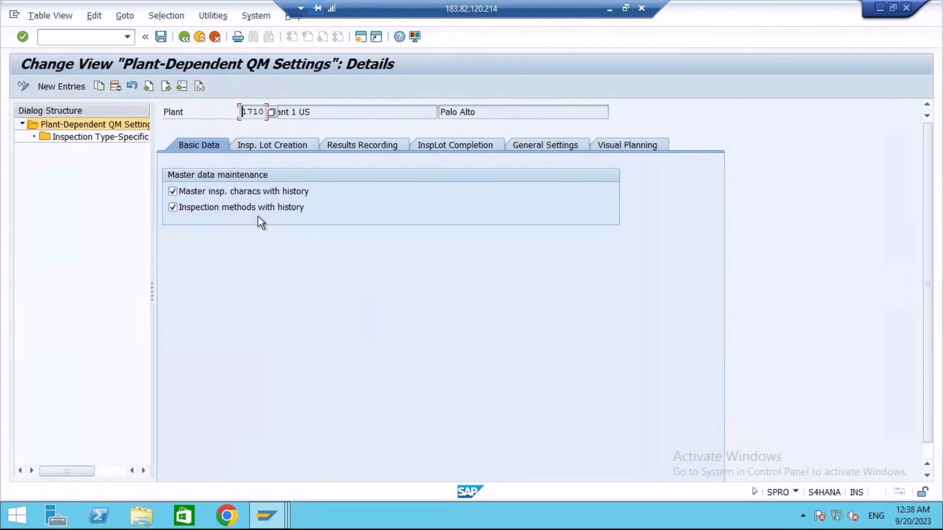
Clear 'with history' for master inspection characteristics and inspection methods, then view Insp. Lot Creation presettings.
{"action": "left_click", "coordinate": [239, 196]}
{"action": "left_click", "coordinate": [217, 208]}
{"action": "left_click", "coordinate": [273, 147]}
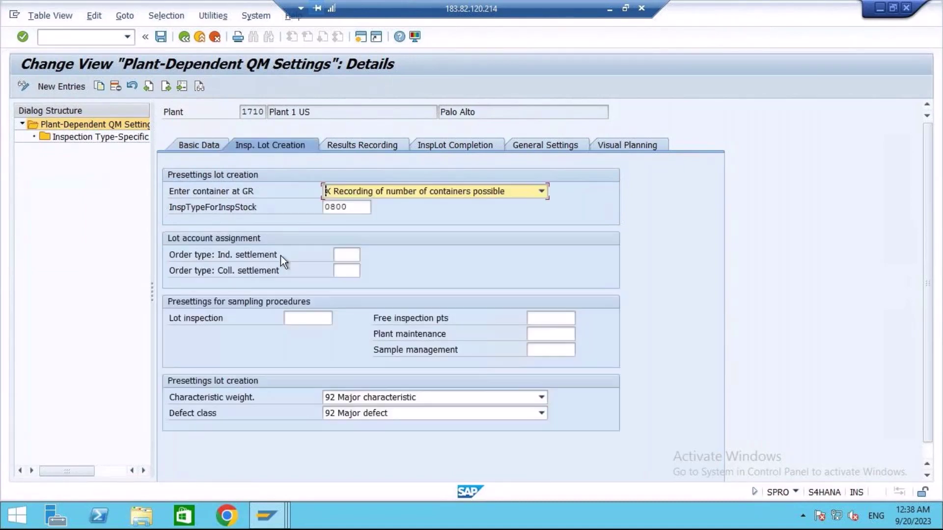